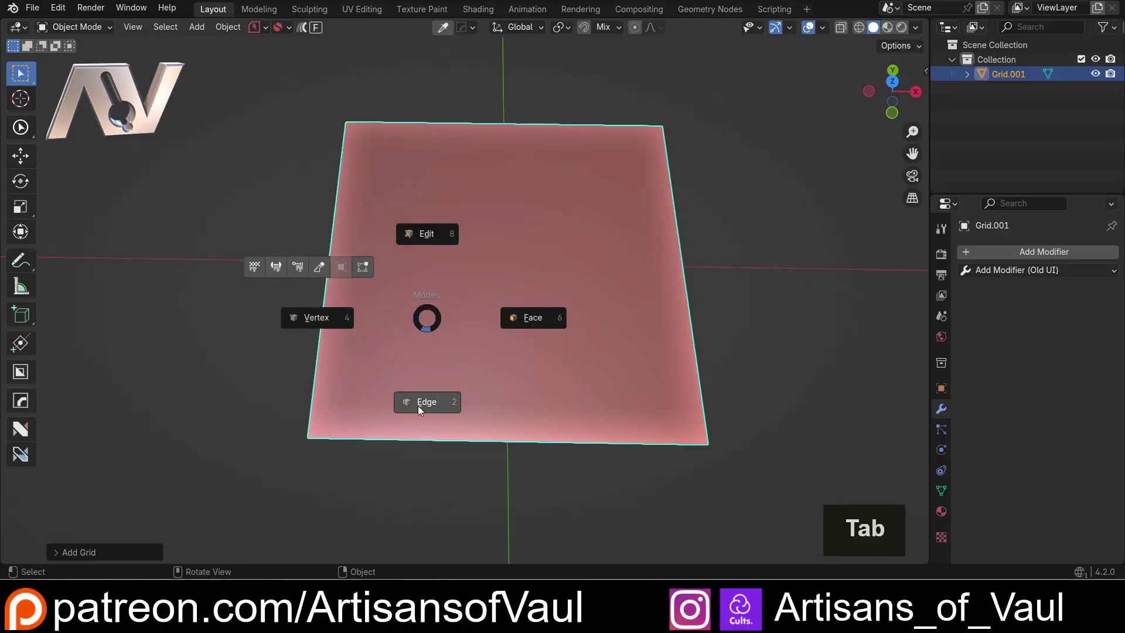
# Switch the grid to Edge editing and launch nSolve from the Alt+4 nSolve 0.0.2 menu.
pyautogui.click(420, 405)
pyautogui.hotkey('alt', '4')
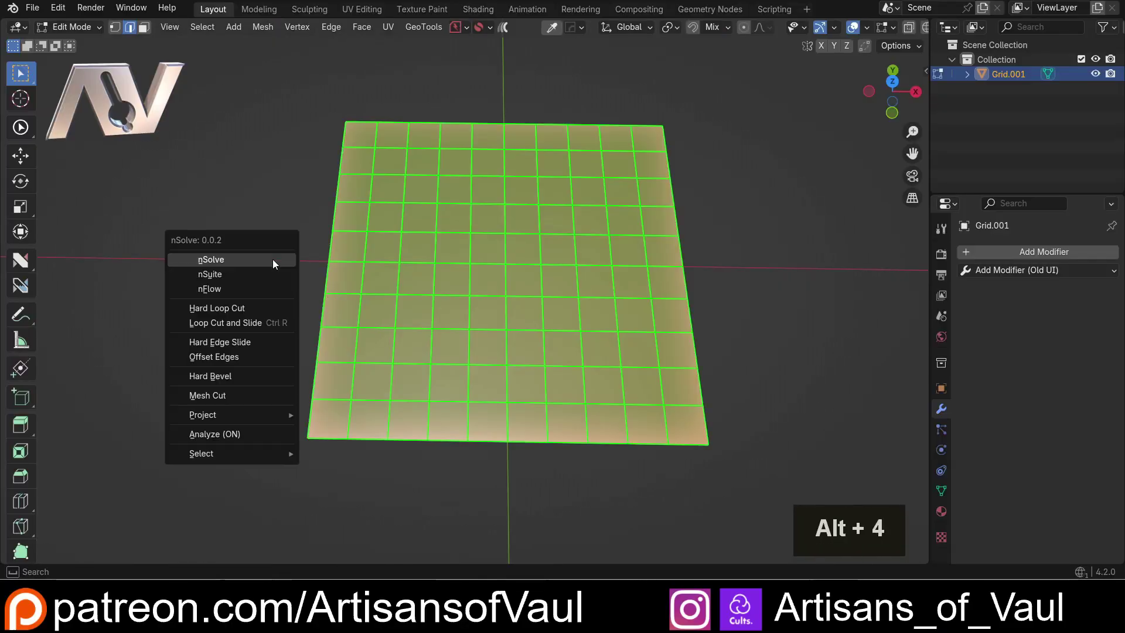
pyautogui.click(241, 261)
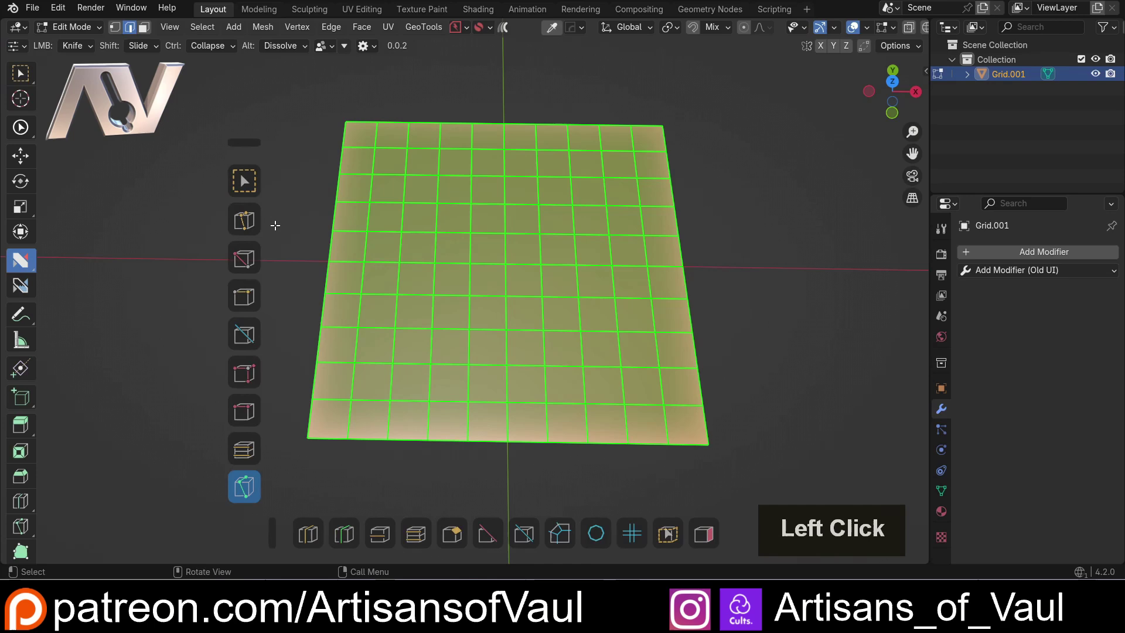
# Enable nSolve's Knife button and orbit to a top-down view of the grid.
pyautogui.click(244, 494)
pyautogui.scroll(-2, 325, 308)
pyautogui.moveTo(321, 289)
pyautogui.mouseDown(button='middle')
pyautogui.moveTo(324, 279)
pyautogui.moveTo(325, 289)
pyautogui.mouseUp(button='middle')
pyautogui.scroll(1, 326, 281)
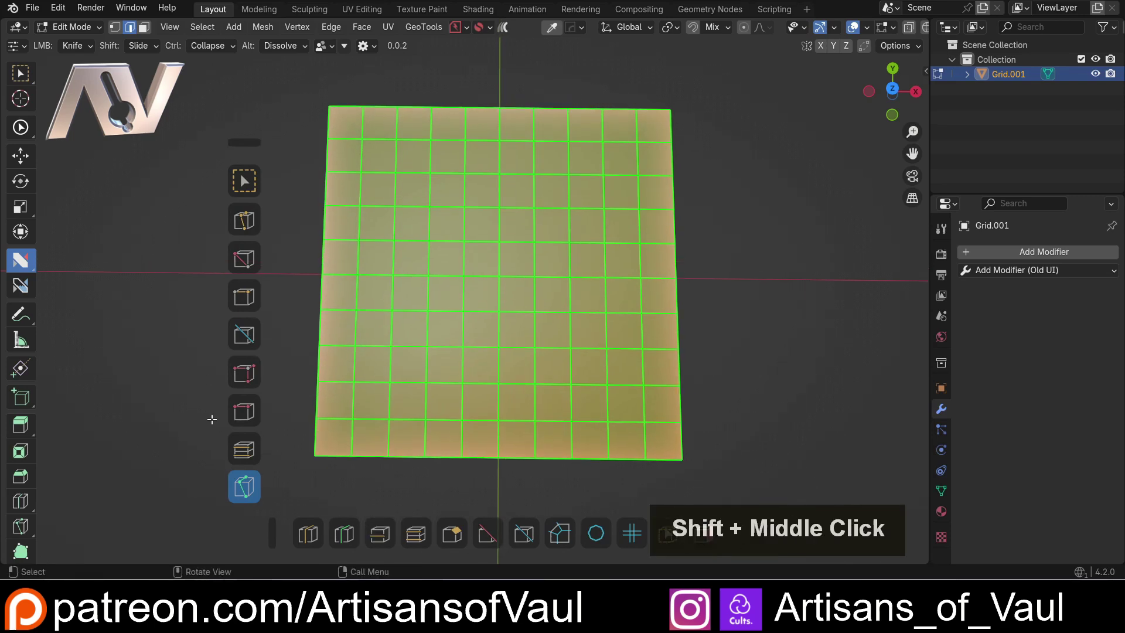
# Move the bottom row and vertical column of nSolve palettes up beside the grid.
pyautogui.moveTo(274, 533); pyautogui.dragTo(285, 484)
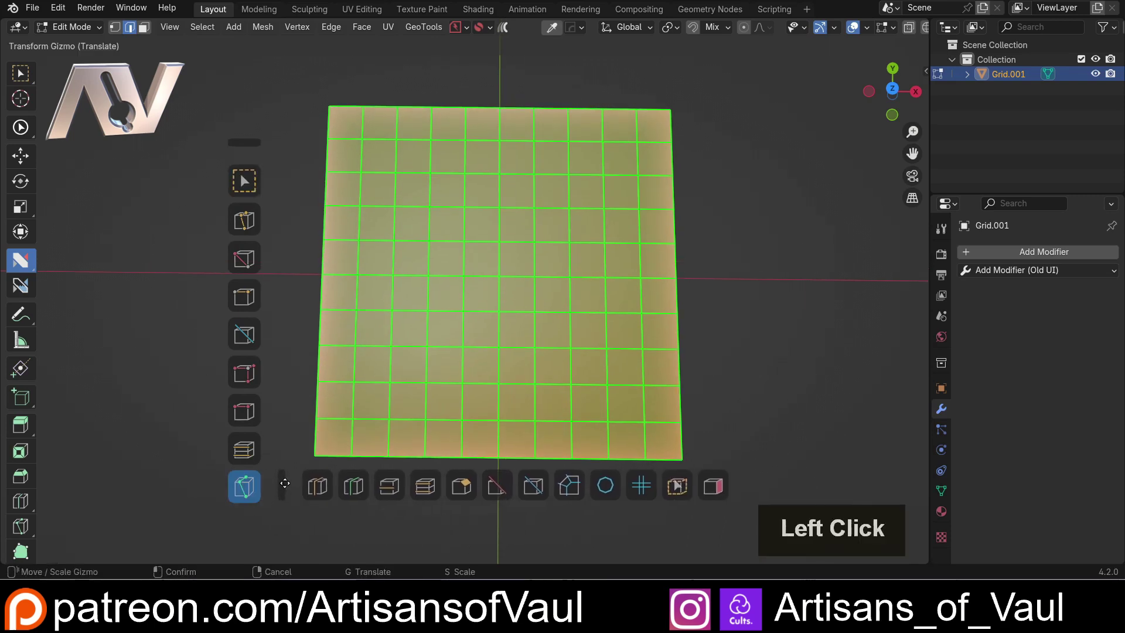
pyautogui.moveTo(243, 150); pyautogui.dragTo(254, 111)
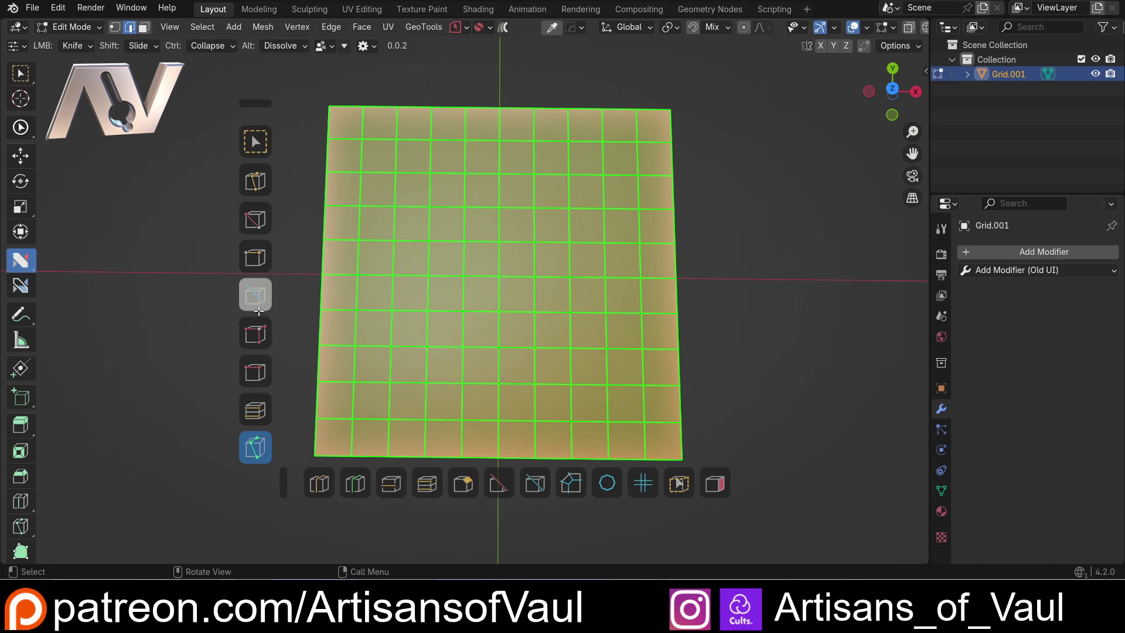
pyautogui.moveTo(425, 178)
pyautogui.mouseDown(button='middle')
pyautogui.moveTo(424, 135)
pyautogui.moveTo(424, 156)
pyautogui.mouseUp(button='middle')
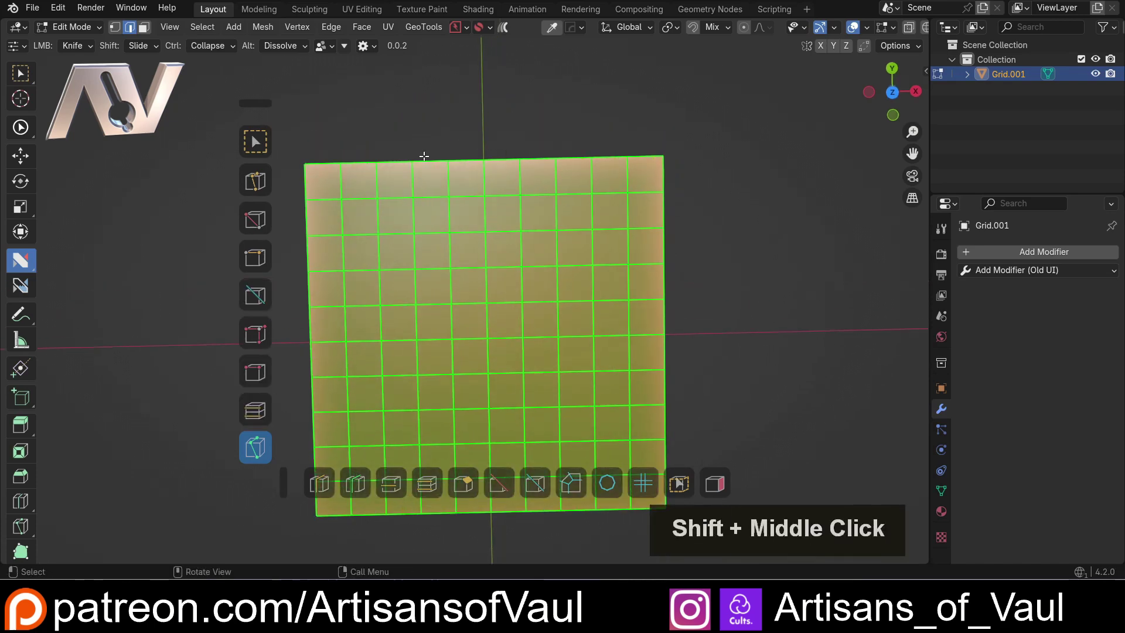
# Knife-cut a line from the top edge midpoint down, diagonally, then right across the grid.
pyautogui.click(453, 130)
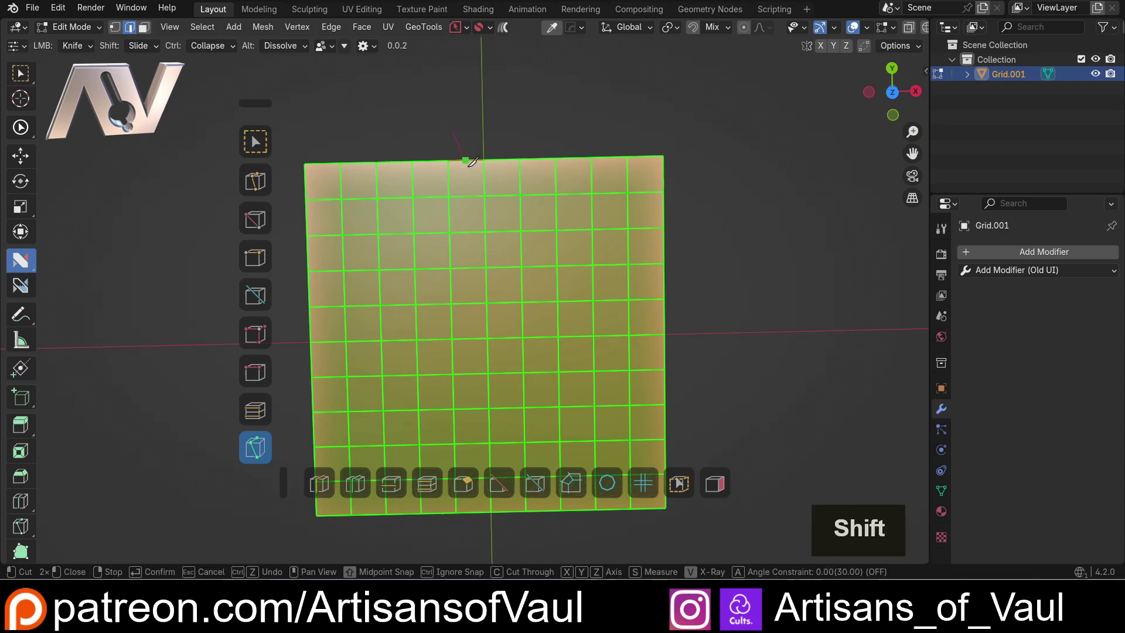
pyautogui.click(469, 161)
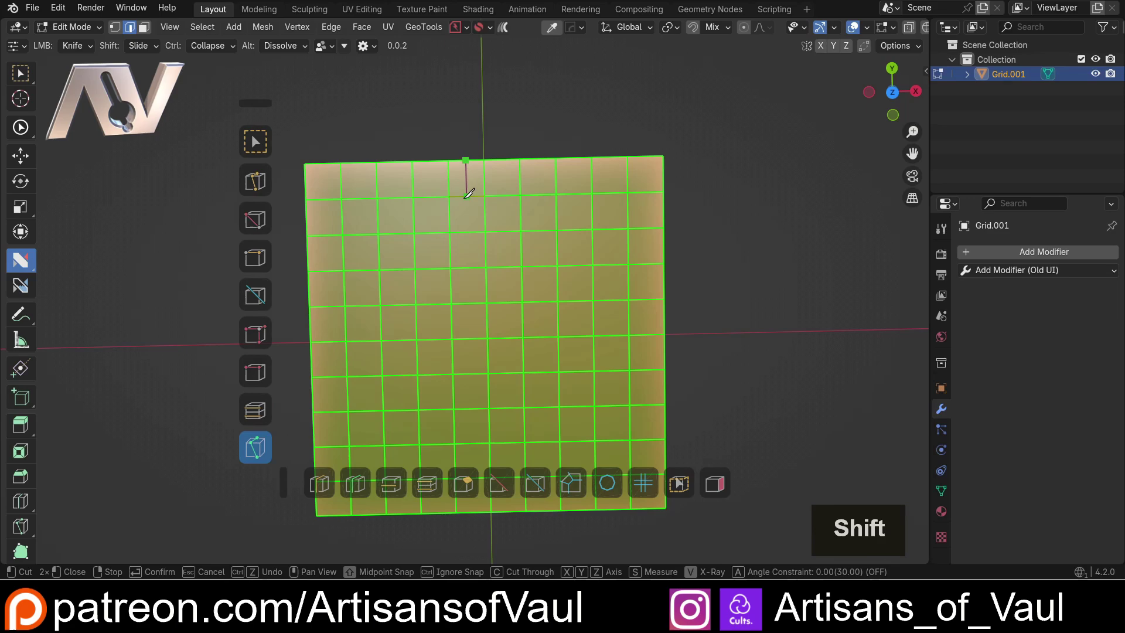
pyautogui.click(467, 197)
pyautogui.click(484, 213)
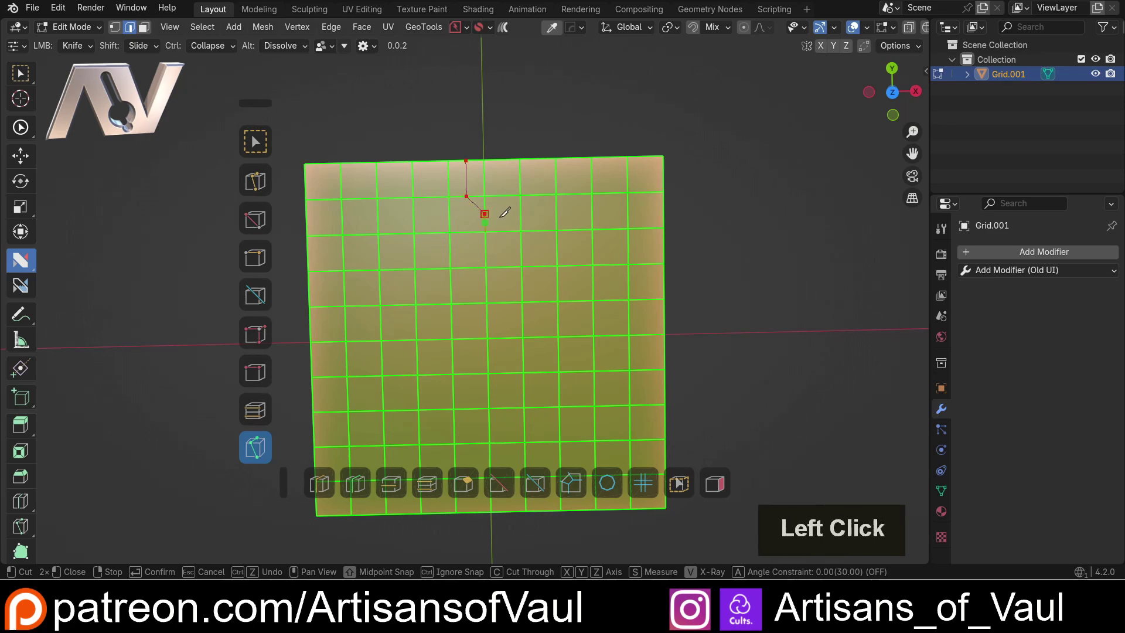
pyautogui.click(699, 203)
pyautogui.press('space')
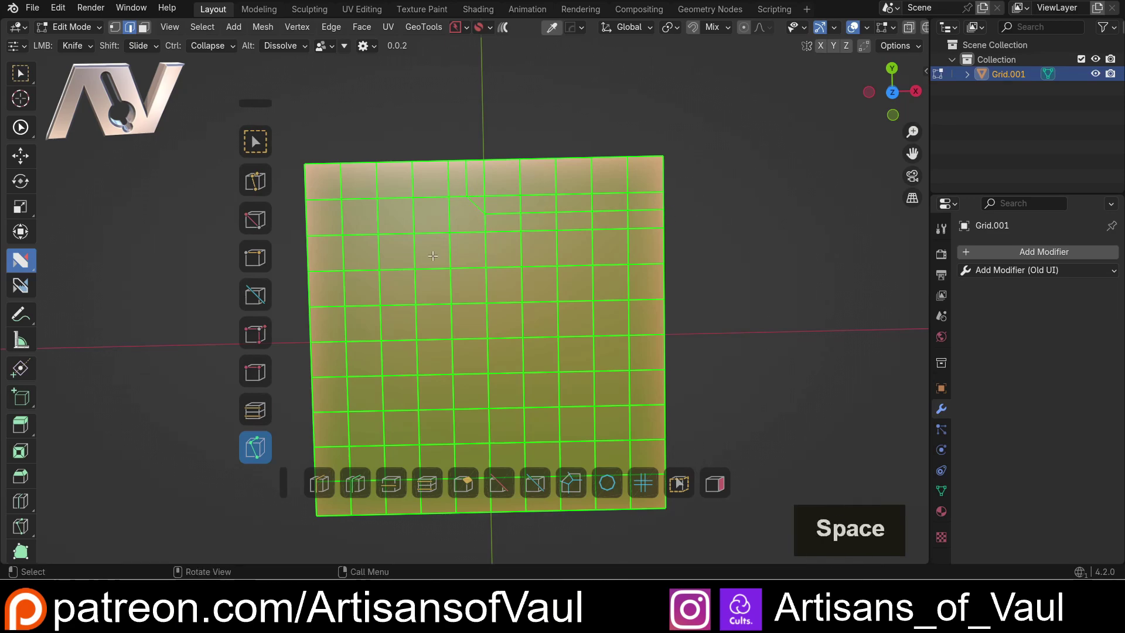
# Return to selecting and deselect the whole mesh.
pyautogui.moveTo(432, 256); pyautogui.dragTo(410, 205, button='middle')
pyautogui.click(258, 144)
pyautogui.keyDown('shift'); pyautogui.moveTo(692, 288); pyautogui.dragTo(750, 256, button='middle'); pyautogui.keyUp('shift')
pyautogui.click(751, 240)
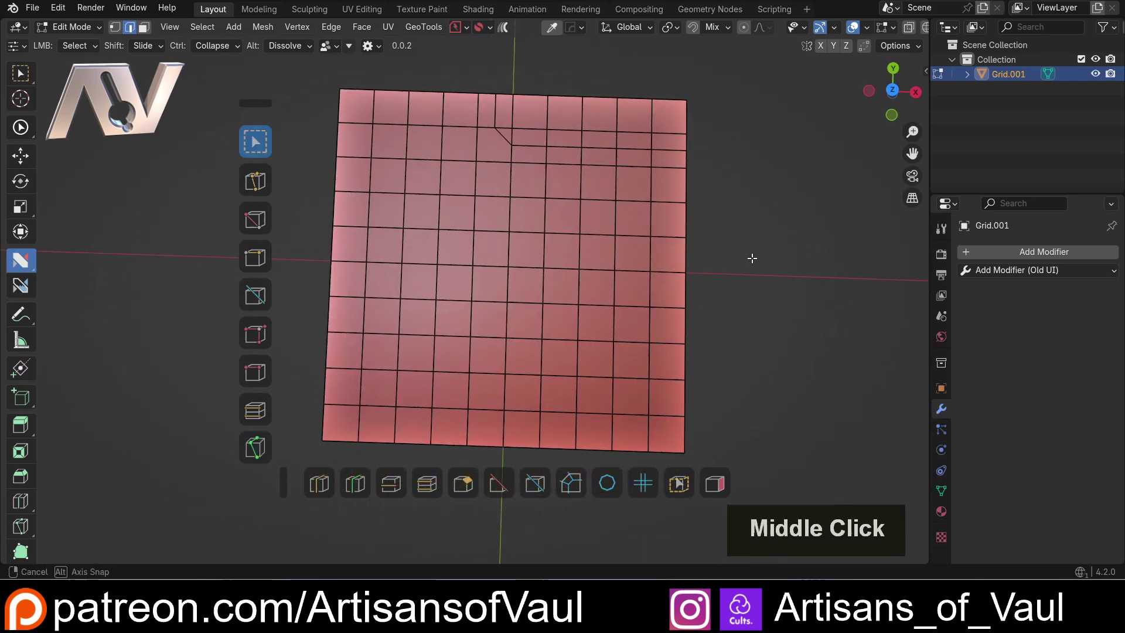
# Knife-cut a second stepped line from a snapped top-edge midpoint down, then right to the right edge.
pyautogui.press('k')
pyautogui.click(440, 222)
pyautogui.rightClick(429, 75)
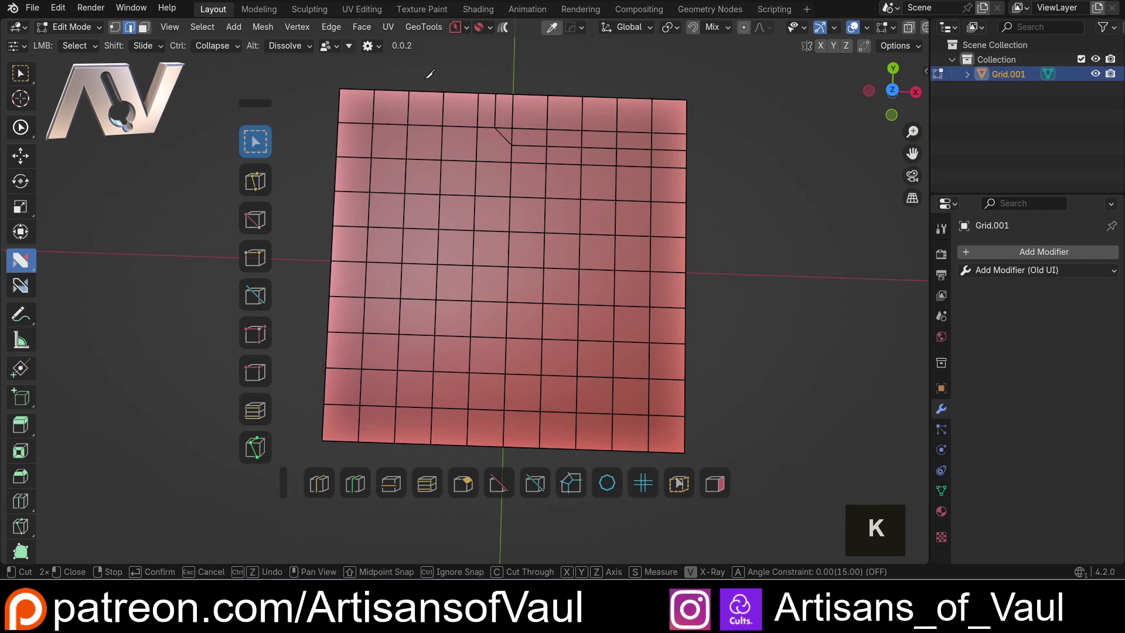
pyautogui.click(428, 90)
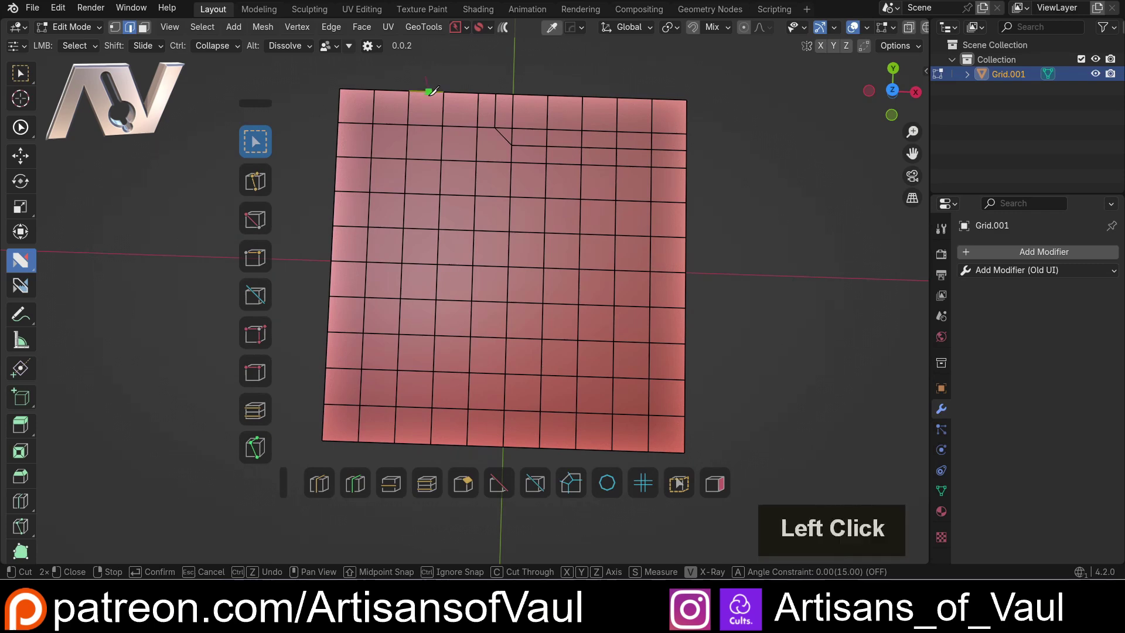
pyautogui.press('shift')
pyautogui.click(427, 91)
pyautogui.press('shift')
pyautogui.click(424, 126)
pyautogui.click(425, 159)
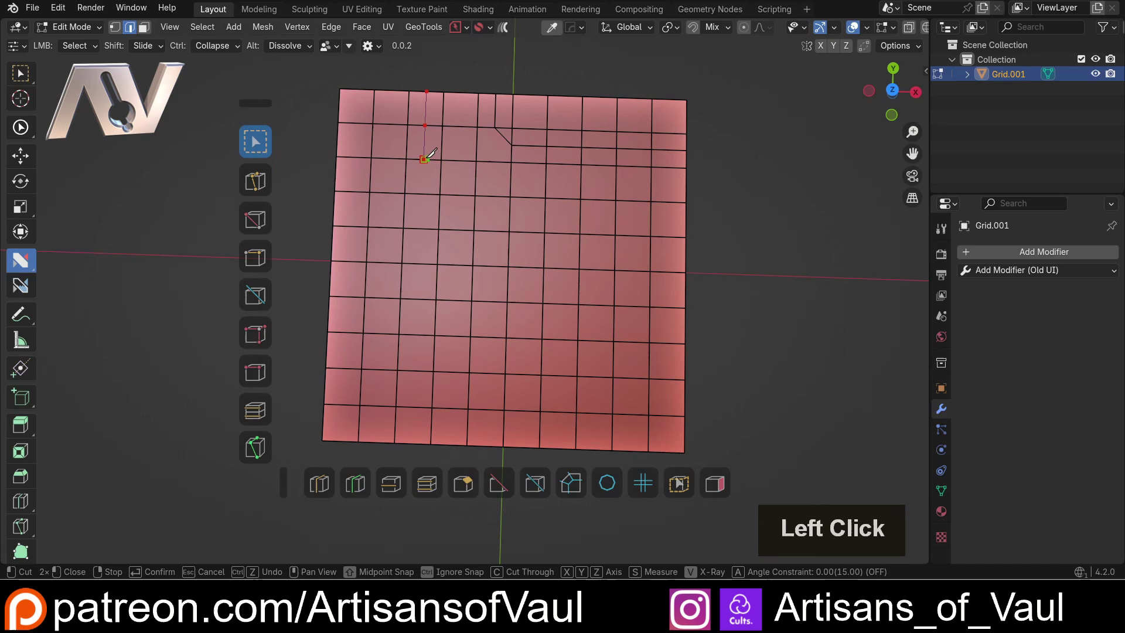
pyautogui.click(441, 177)
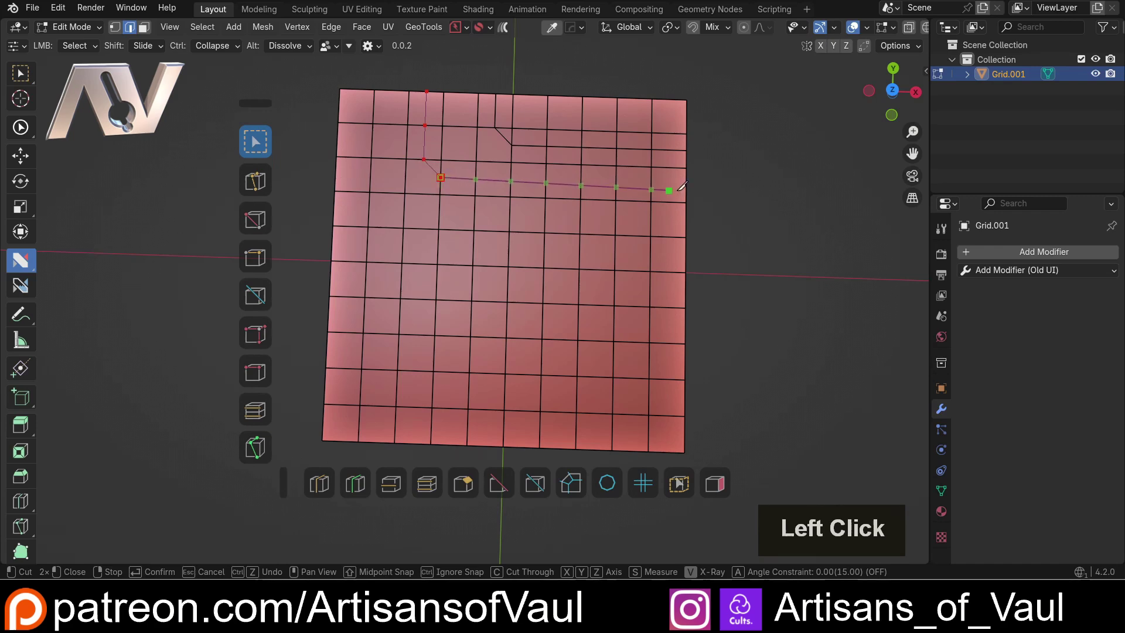
pyautogui.click(723, 183)
pyautogui.press('space')
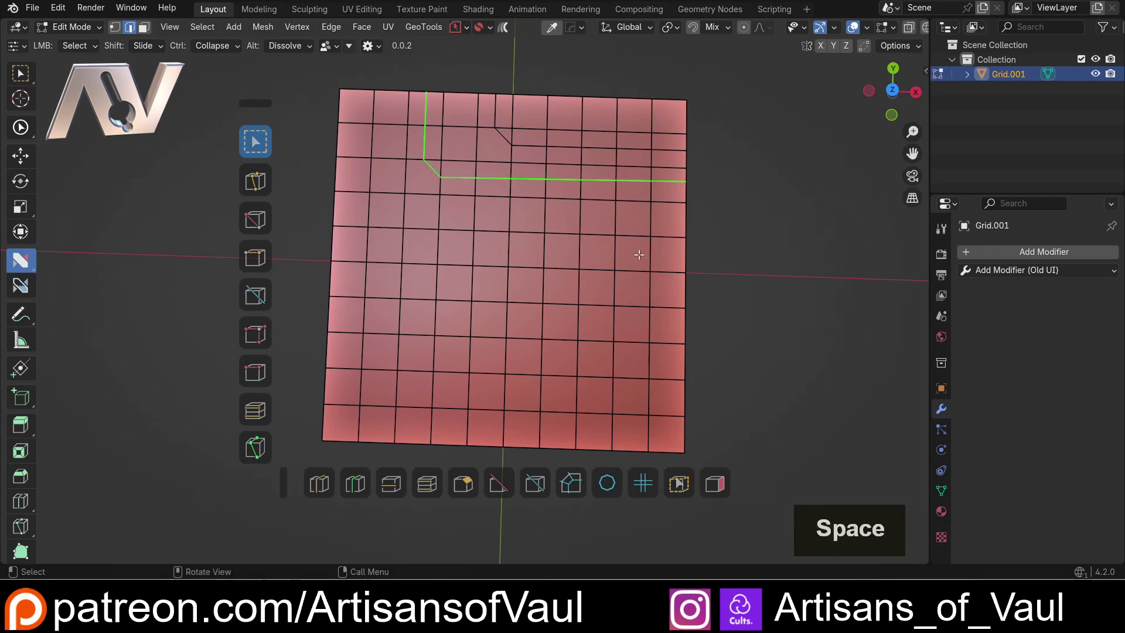
# Cut a straight knife line with K from the grid's left edge to past its right edge.
pyautogui.moveTo(489, 263); pyautogui.dragTo(489, 264, button='middle')
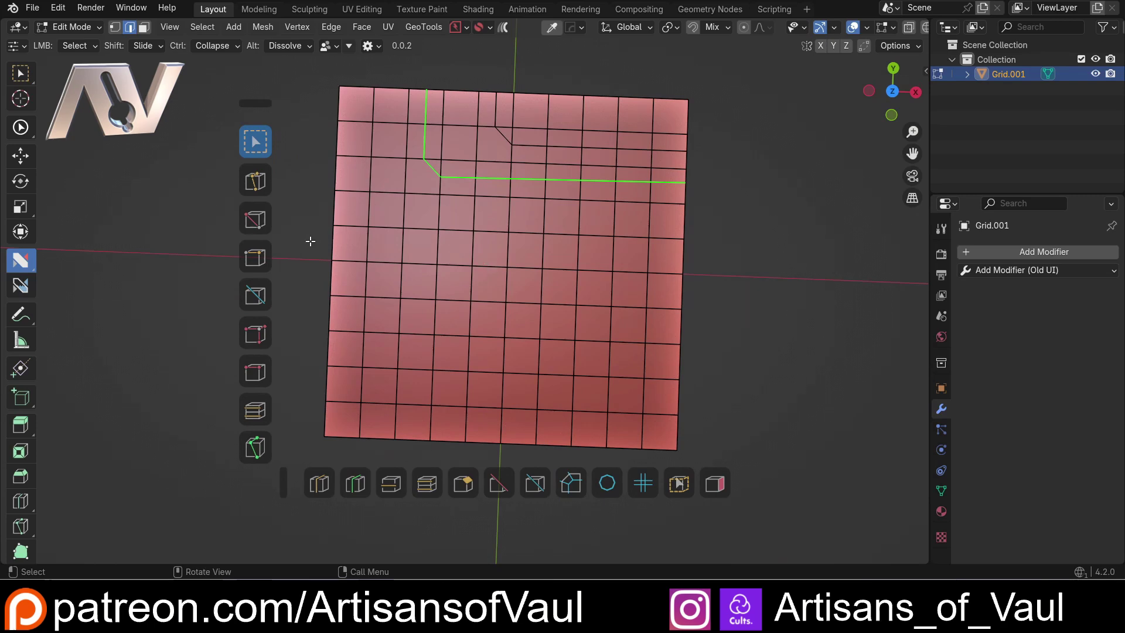
pyautogui.click(254, 452)
pyautogui.moveTo(325, 256); pyautogui.dragTo(321, 246, button='middle')
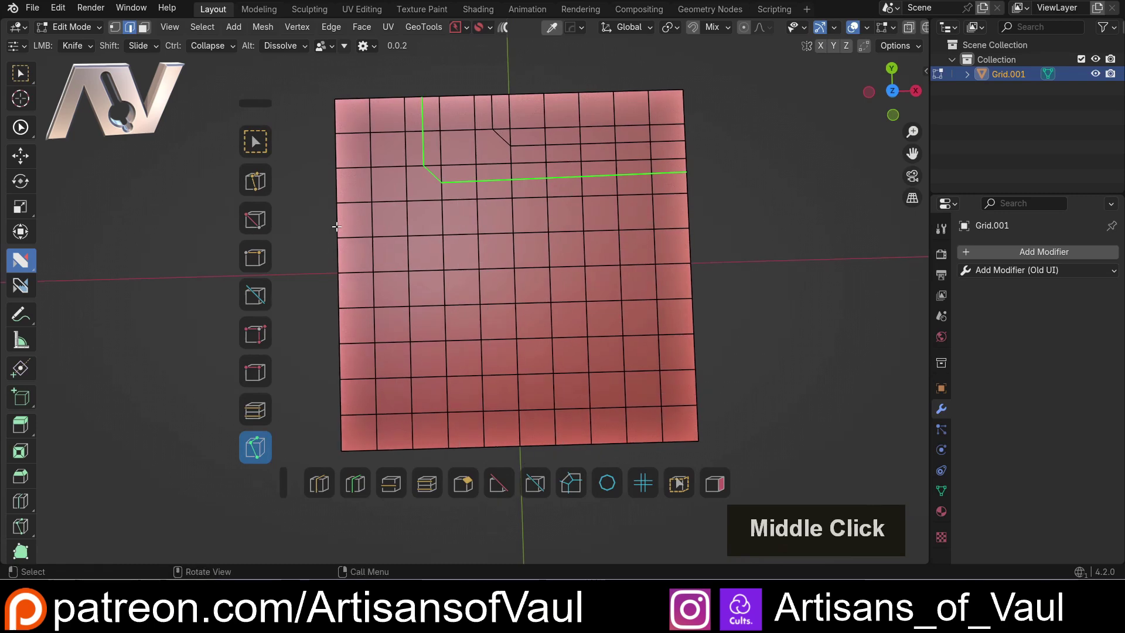
pyautogui.moveTo(337, 227)
pyautogui.keyDown('shift'); pyautogui.mouseDown(button='middle')
pyautogui.moveTo(347, 209)
pyautogui.moveTo(344, 243)
pyautogui.mouseUp(button='middle'); pyautogui.keyUp('shift')
pyautogui.click(256, 140)
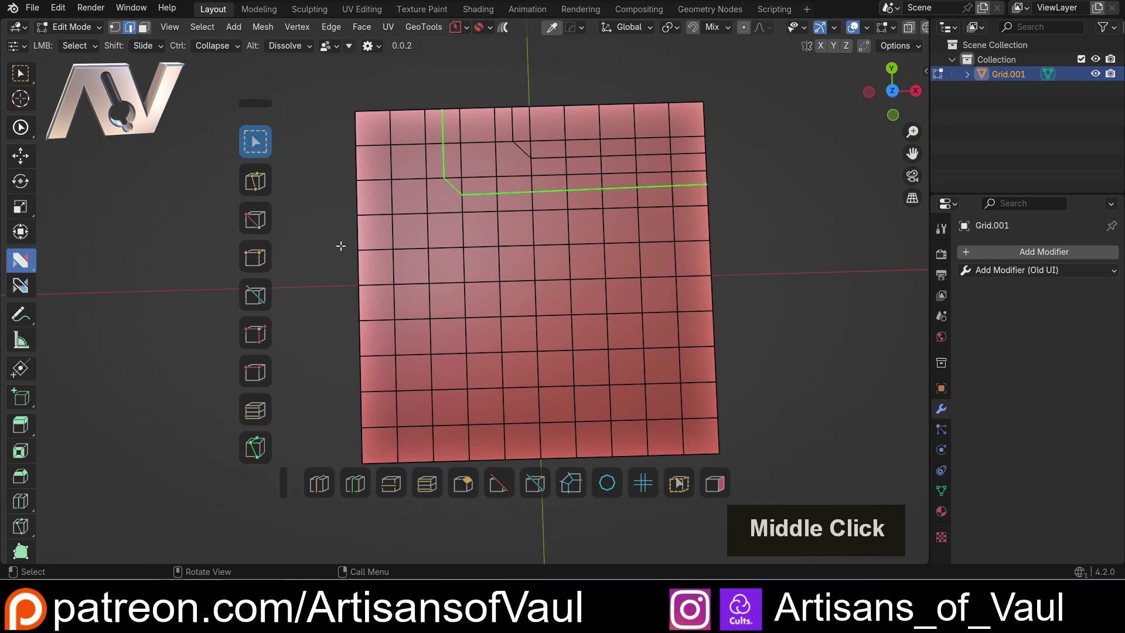
pyautogui.press('k')
pyautogui.click(357, 234)
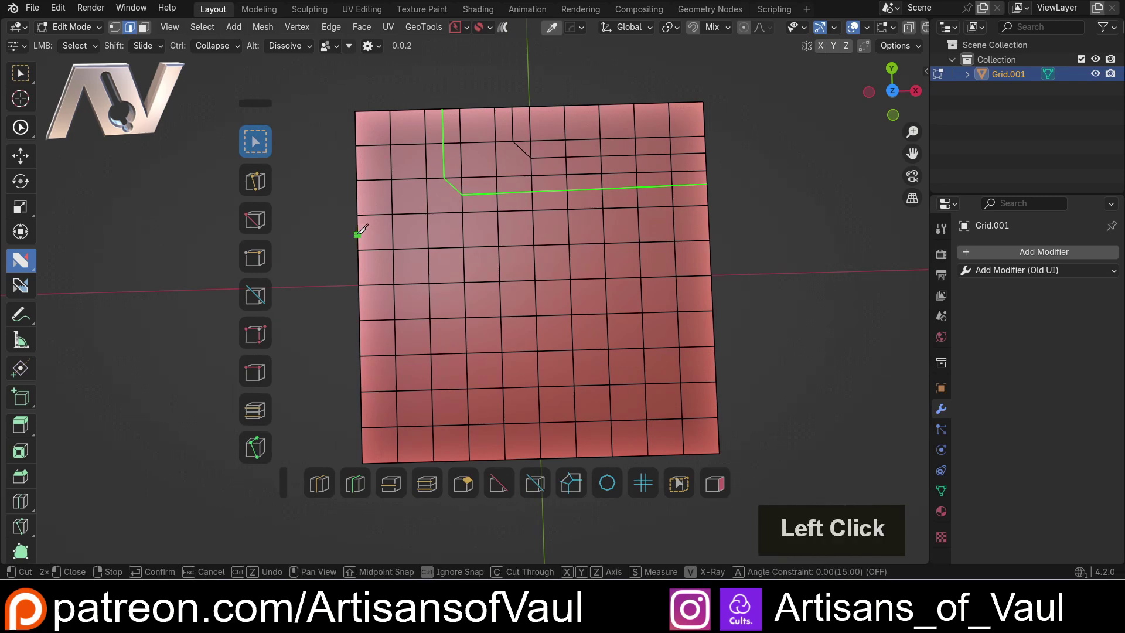
pyautogui.click(753, 218)
pyautogui.press('space')
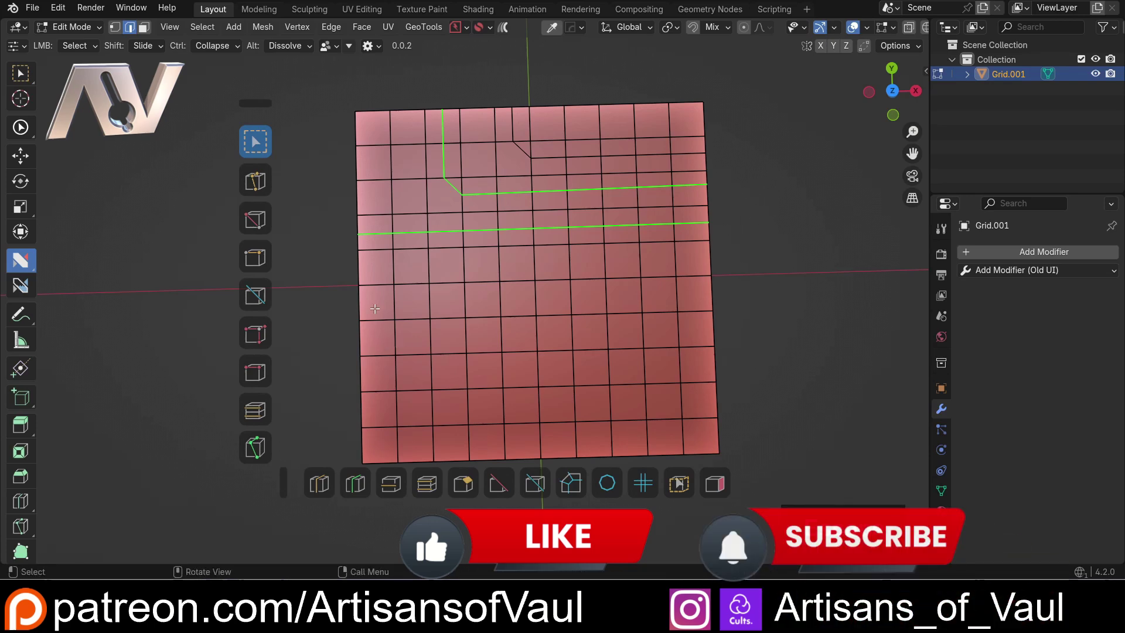
pyautogui.press('Escape')
# Commit the knife cuts across the upper grid as edges and select top and centre elements.
pyautogui.click(255, 447)
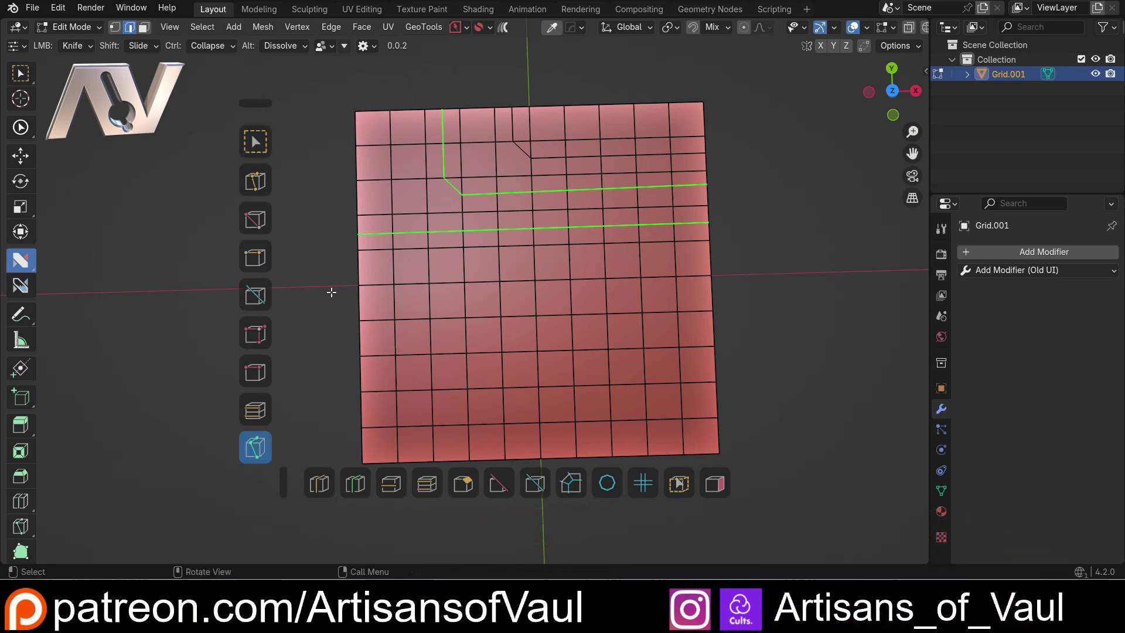
pyautogui.keyDown('shift'); pyautogui.moveTo(338, 299); pyautogui.dragTo(372, 218, button='middle'); pyautogui.keyUp('shift')
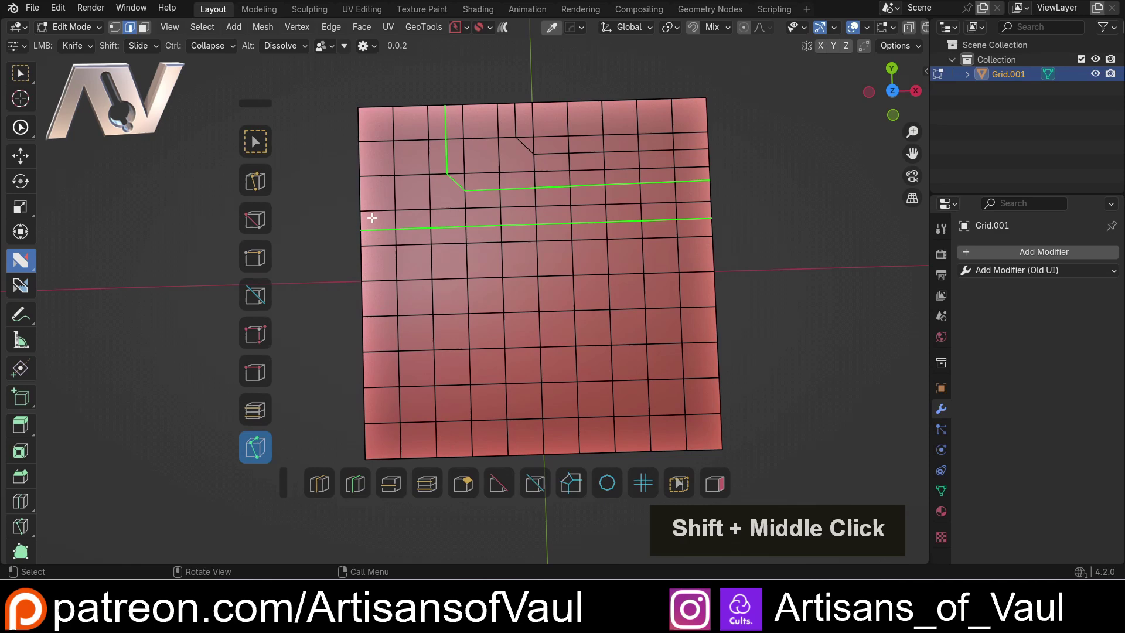
pyautogui.click(486, 107)
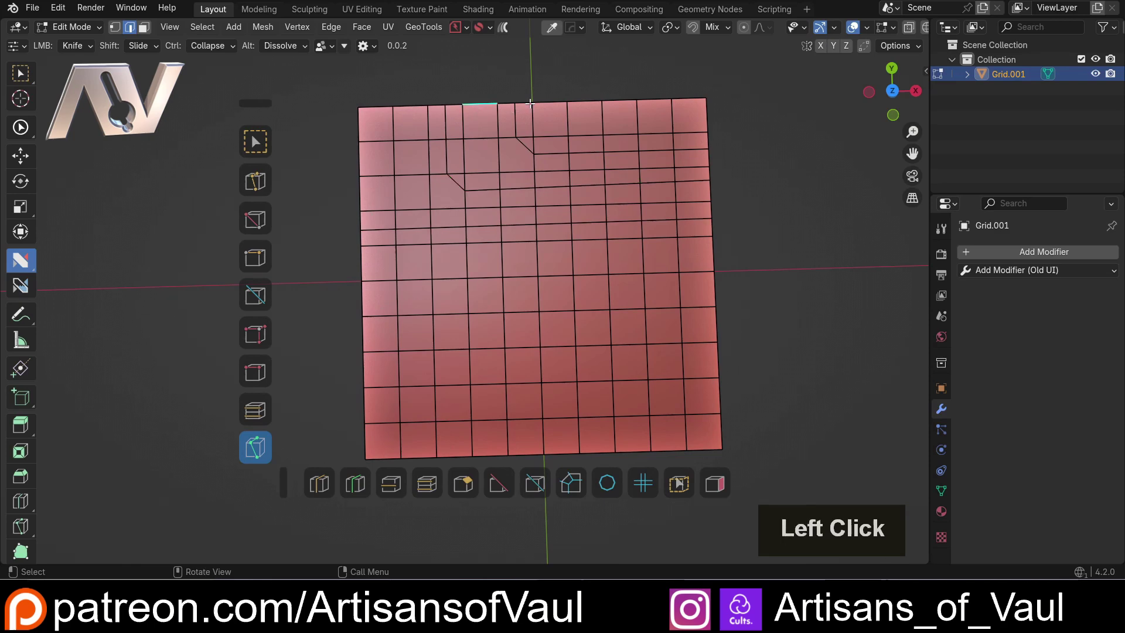
pyautogui.click(603, 100)
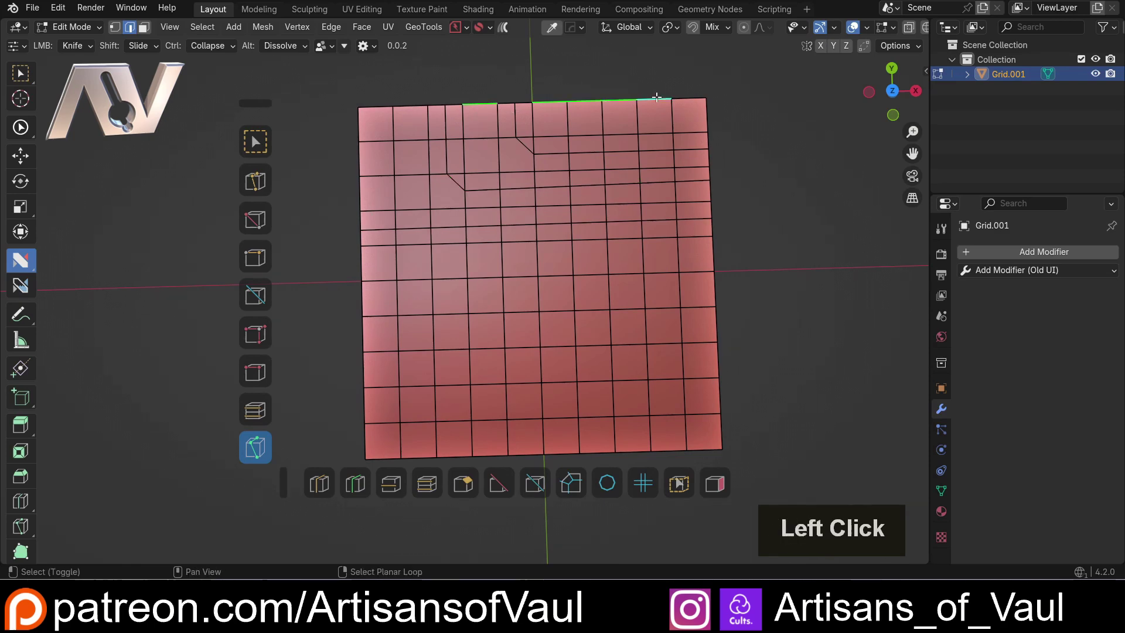
pyautogui.click(516, 276)
pyautogui.keyDown('shift'); pyautogui.click(537, 258); pyautogui.keyUp('shift')
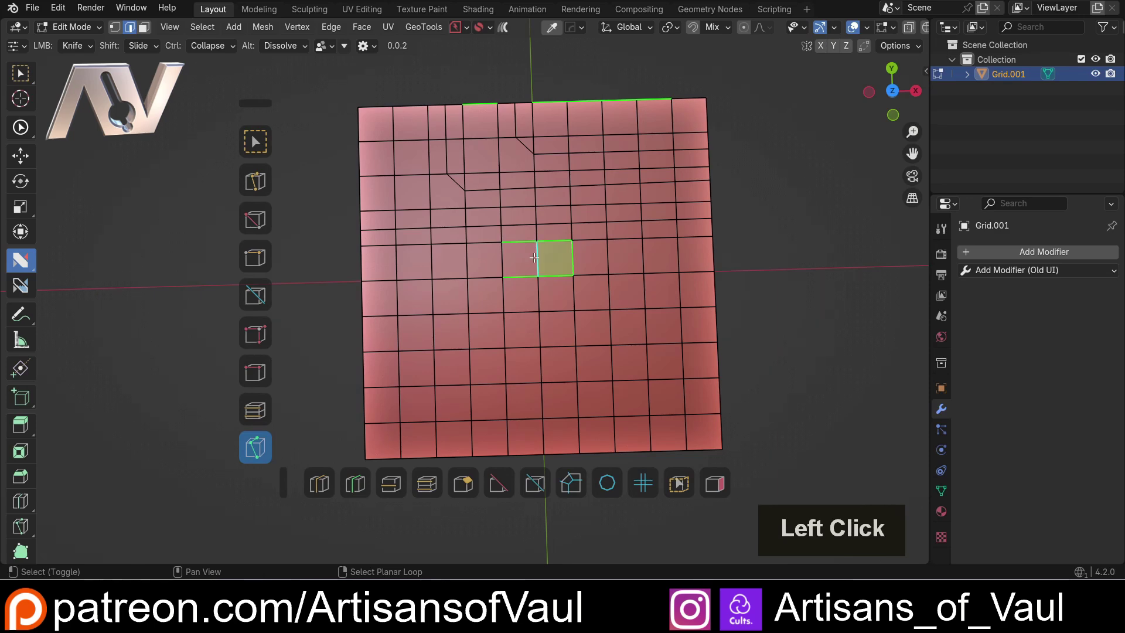
# Cut a short diagonal across the grid's top-left corner from top edge to left edge.
pyautogui.click(404, 64)
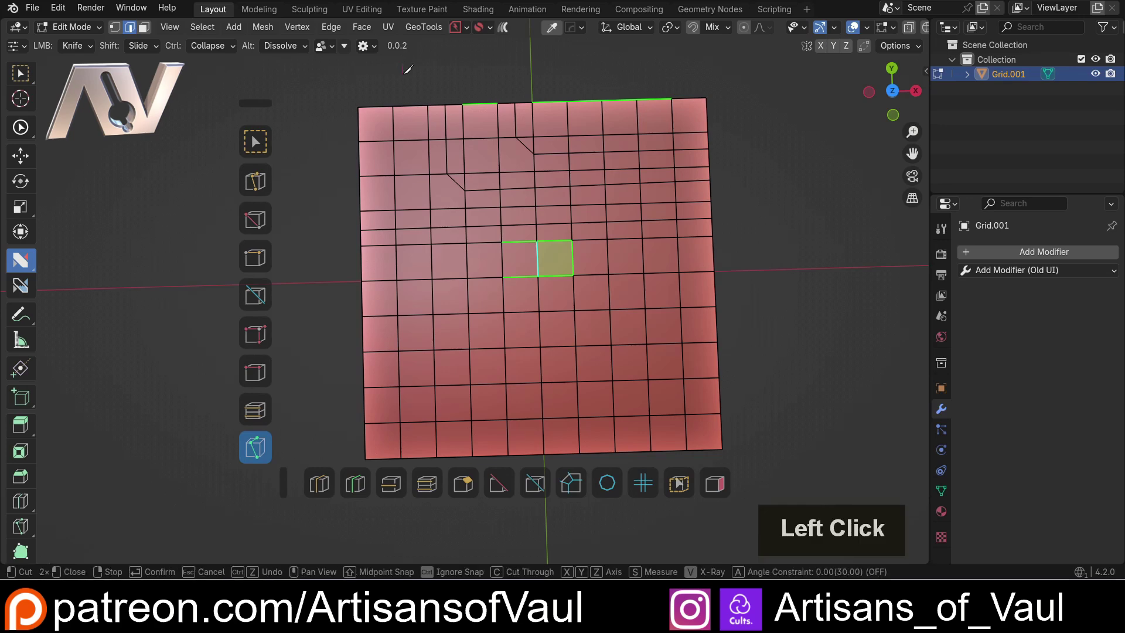
pyautogui.keyDown('shift'); pyautogui.click(410, 106); pyautogui.keyUp('shift')
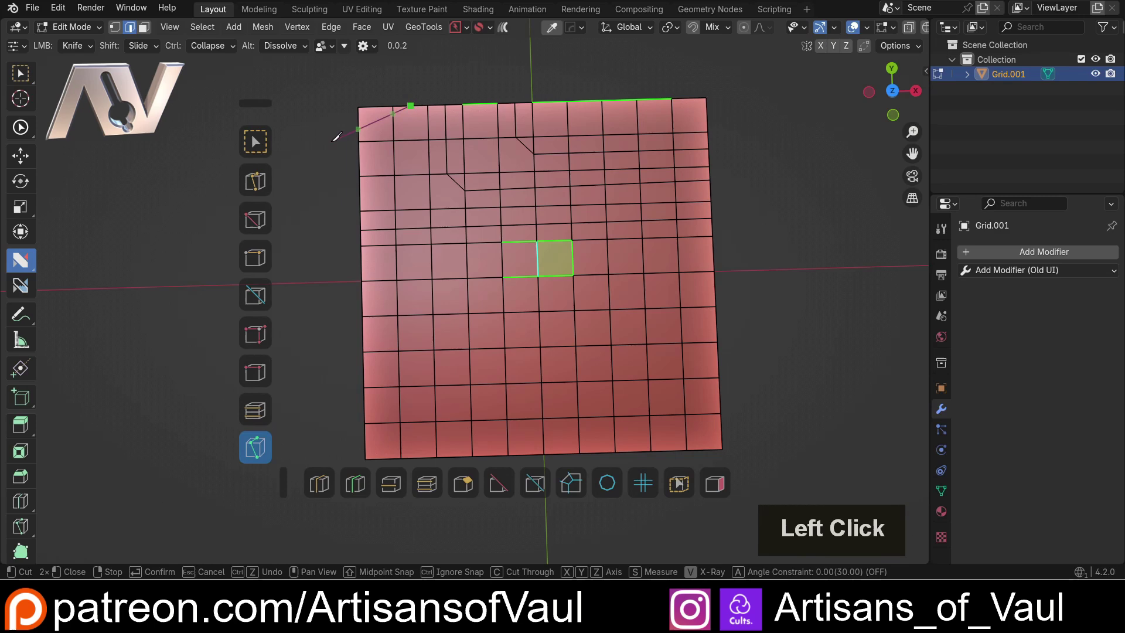
pyautogui.press('space')
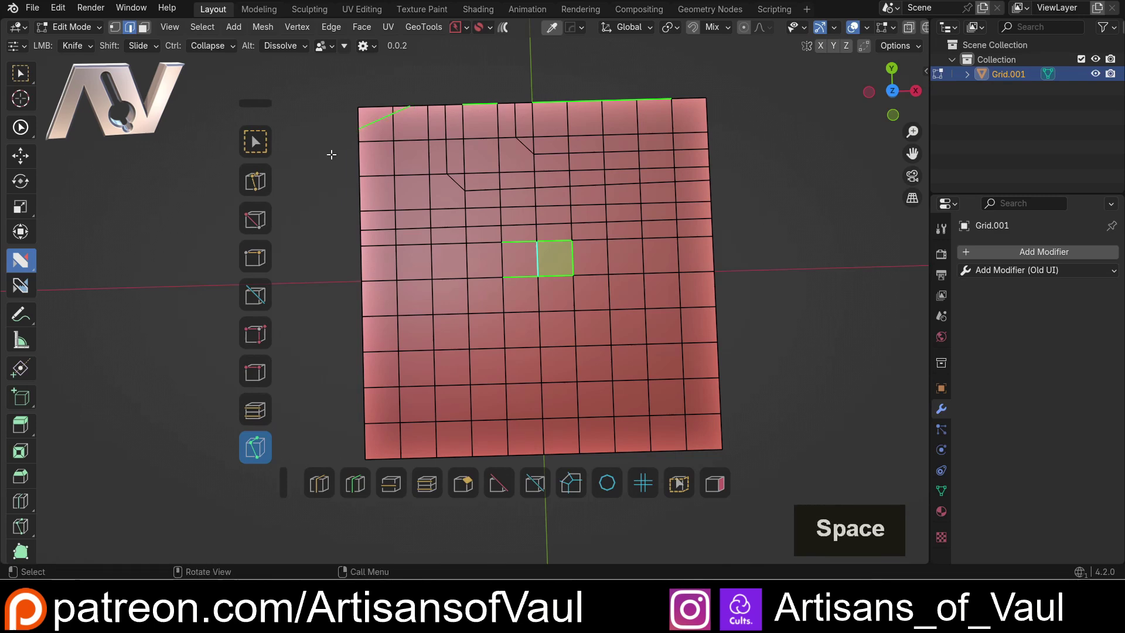
pyautogui.click(361, 198)
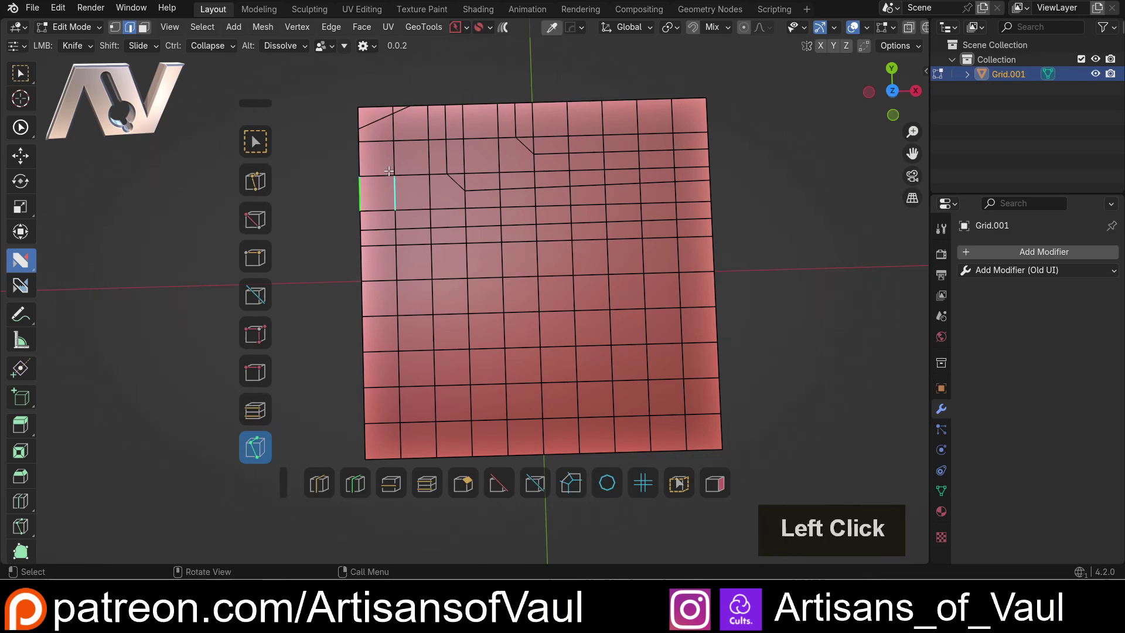
# Move the top-right corner's top and right edges up and outward with G.
pyautogui.keyDown('shift'); pyautogui.click(692, 98); pyautogui.keyUp('shift')
pyautogui.keyDown('shift'); pyautogui.click(708, 116); pyautogui.keyUp('shift')
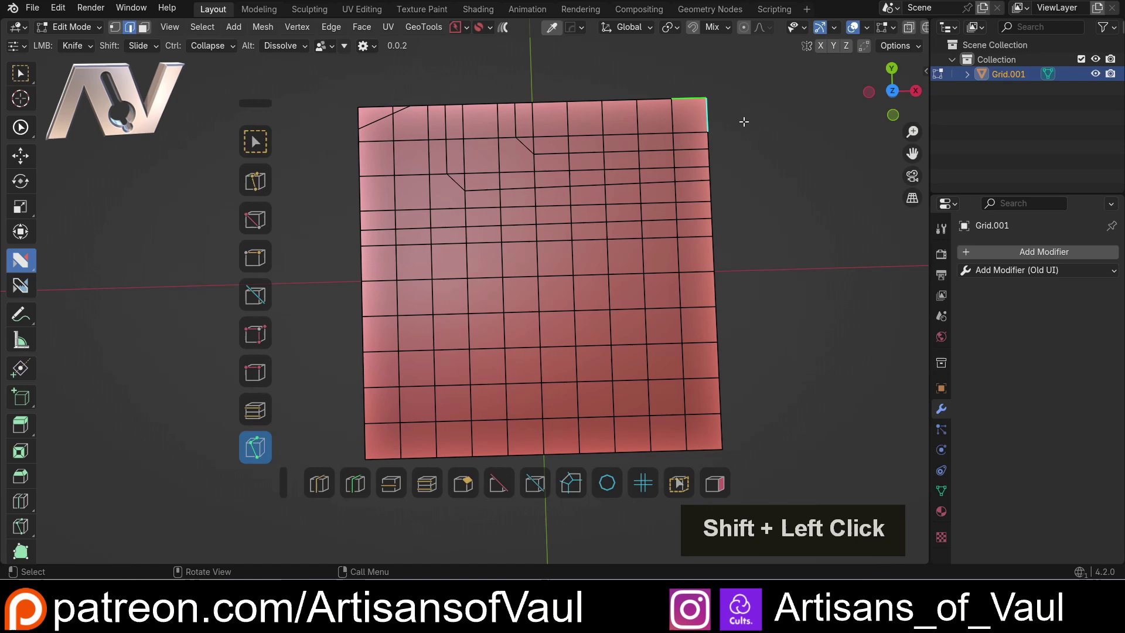
pyautogui.press('g')
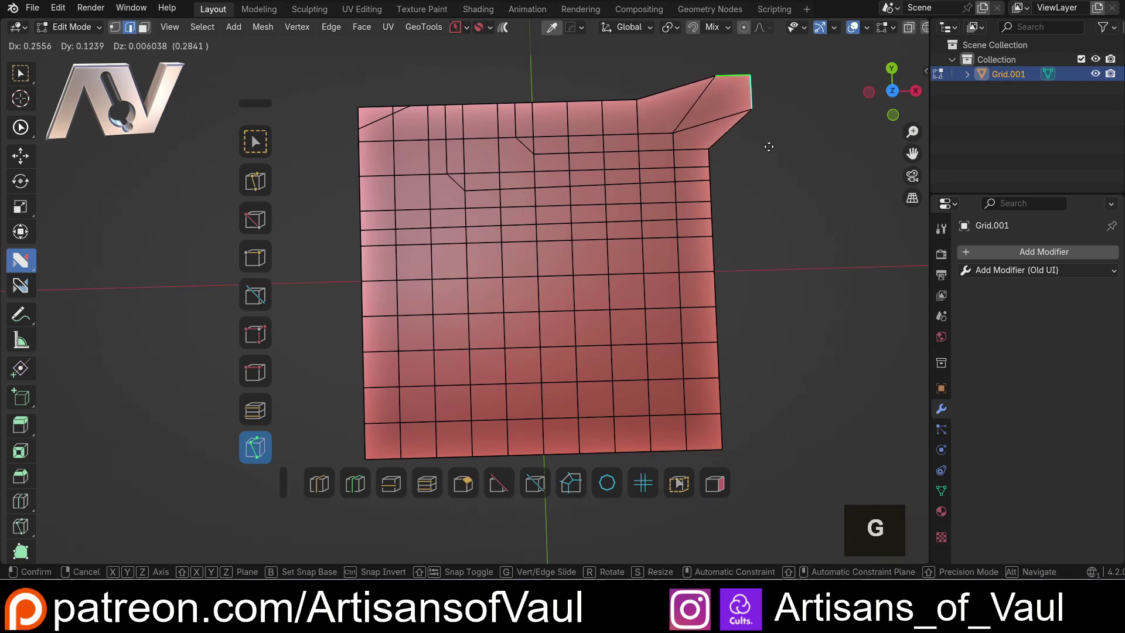
pyautogui.click(763, 145)
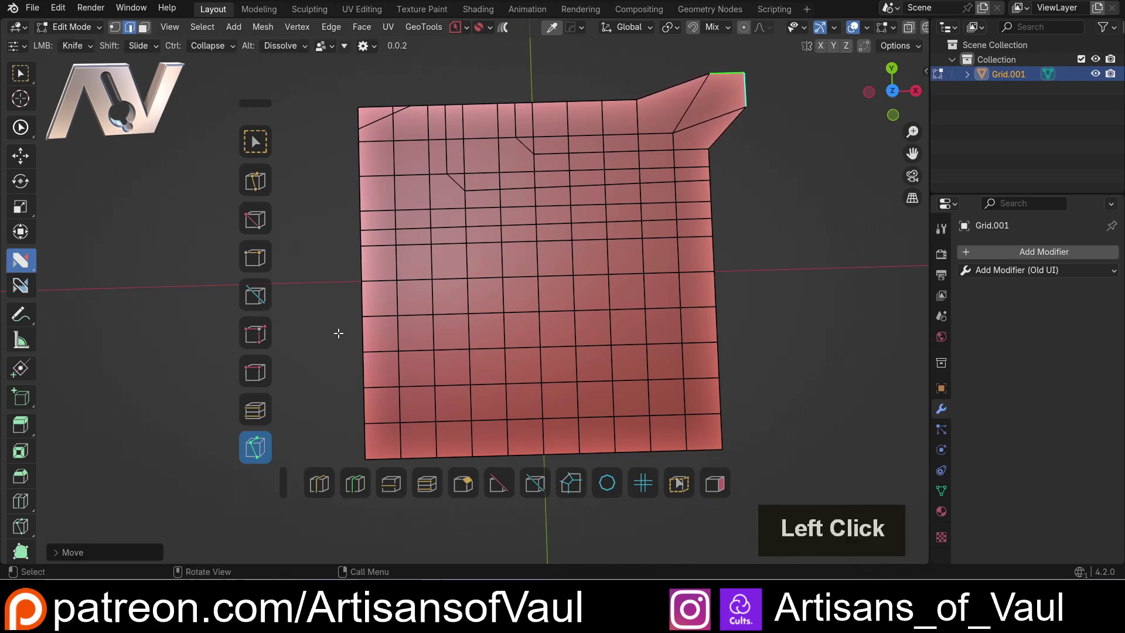
# Knife-cut a horizontal line across the middle of the grid from left to right edge.
pyautogui.keyDown('shift'); pyautogui.moveTo(343, 330); pyautogui.dragTo(355, 298, button='middle'); pyautogui.keyUp('shift')
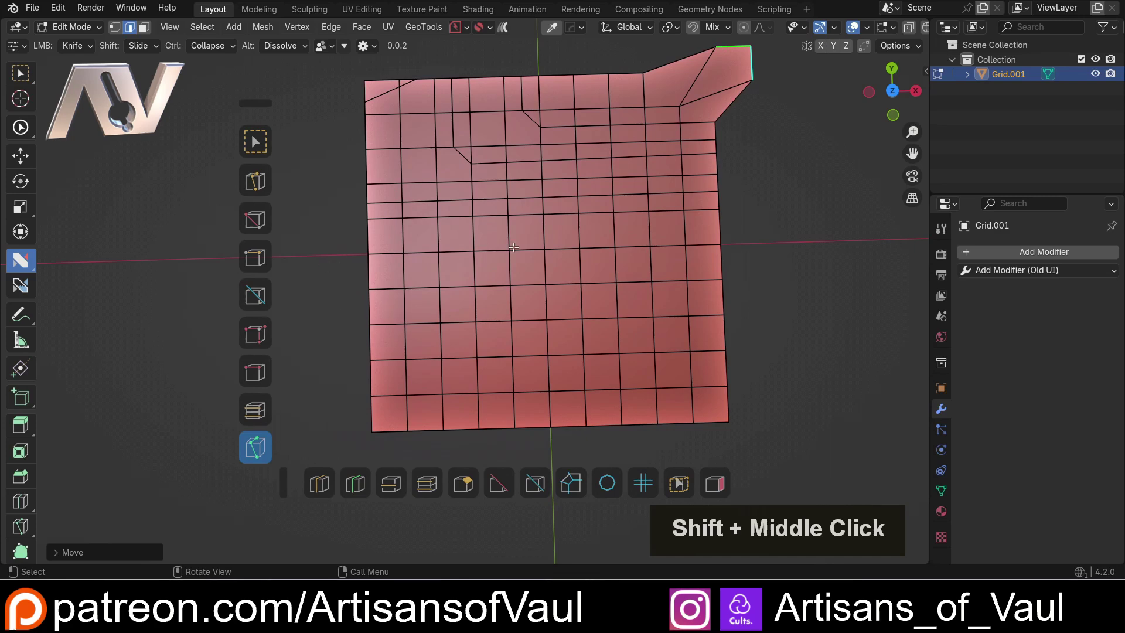
pyautogui.click(332, 272)
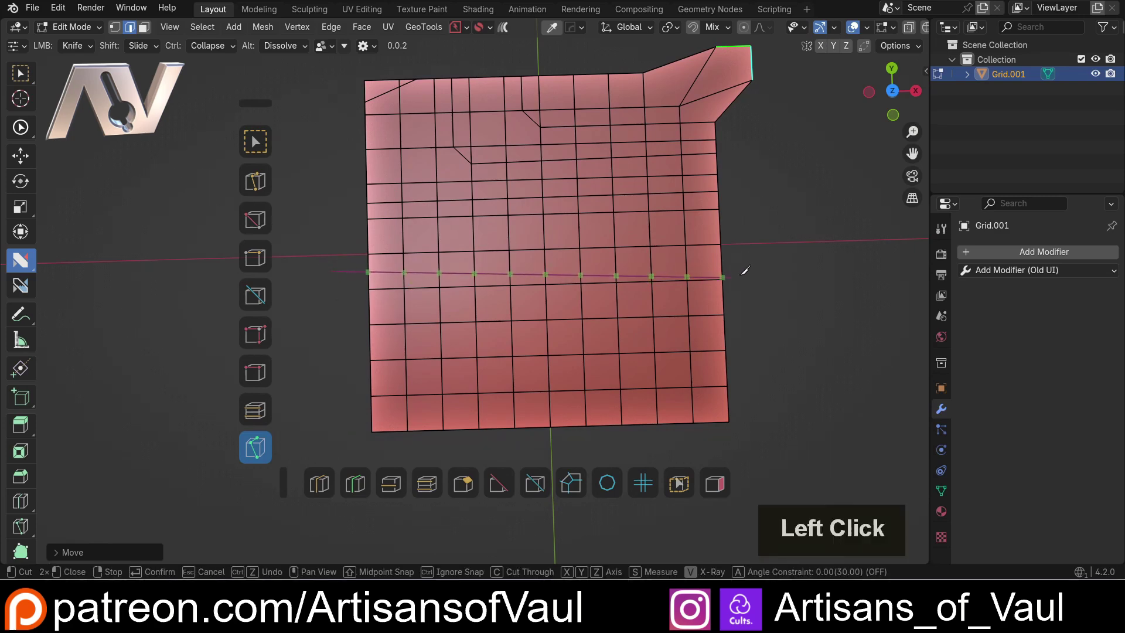
pyautogui.press('shift')
pyautogui.click(791, 253)
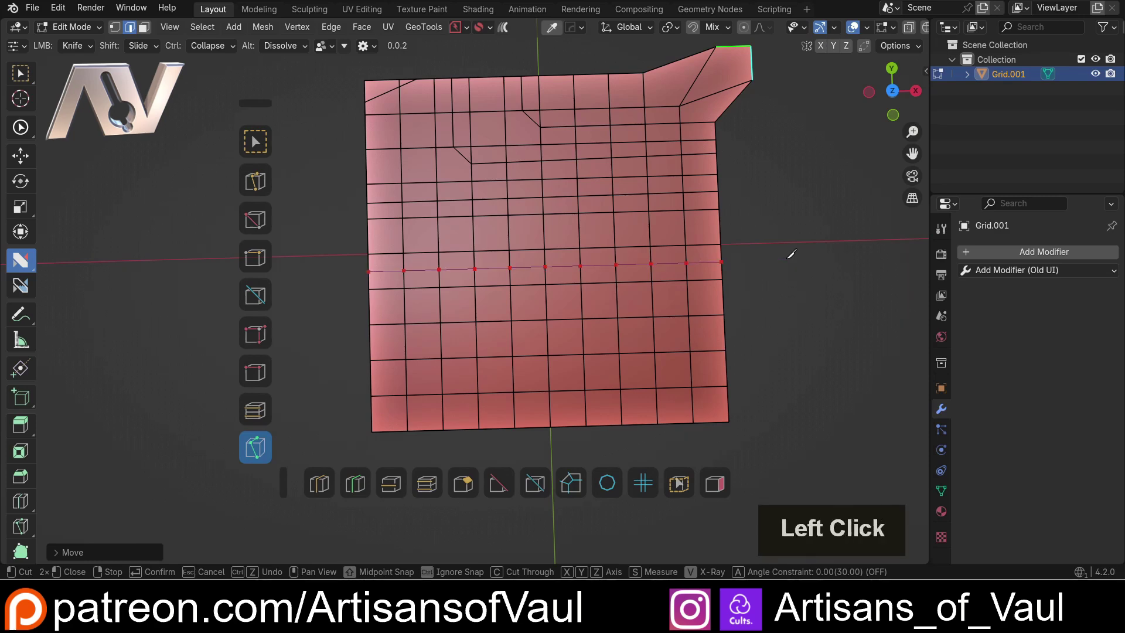
pyautogui.press('space')
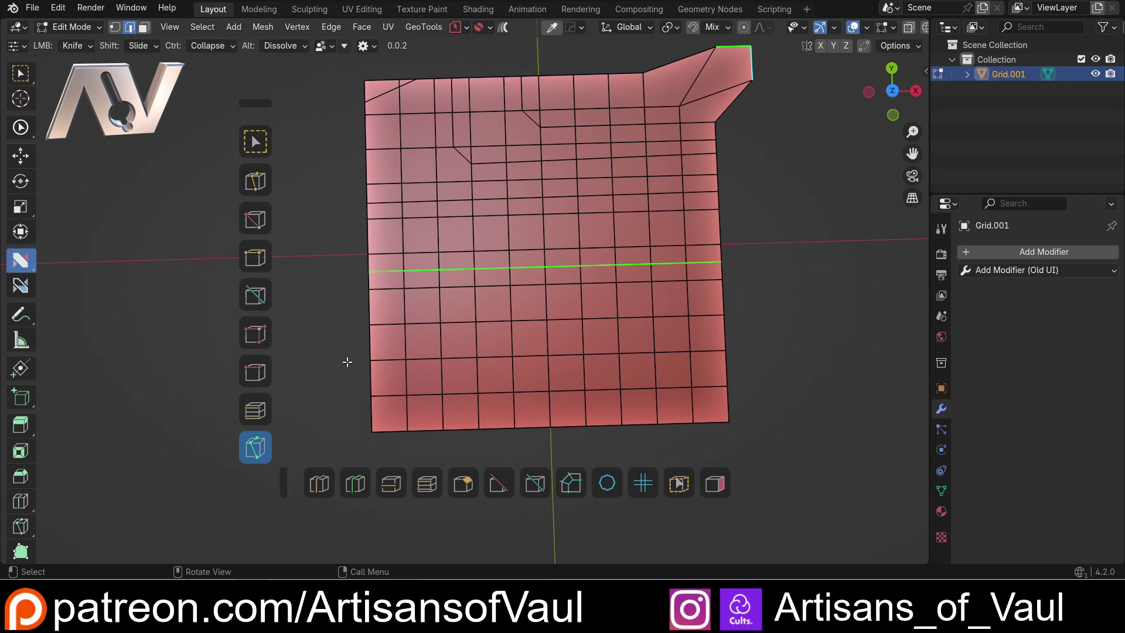
# Dissolve three segments of the middle horizontal edge row and cut an upper-left diagonal edge.
pyautogui.click(322, 214)
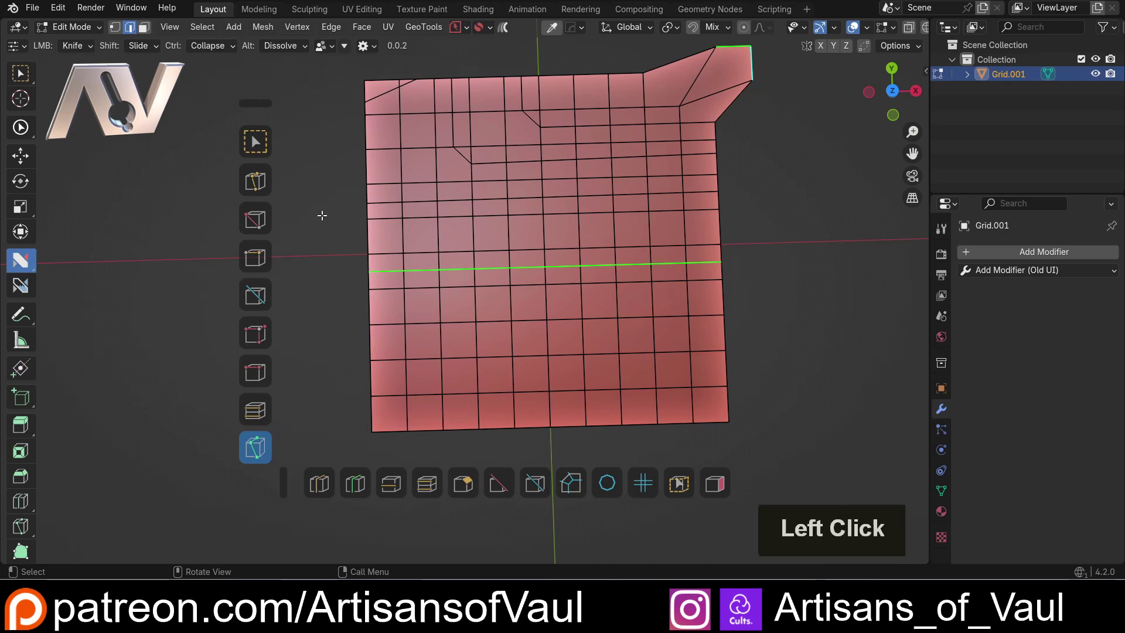
pyautogui.keyDown('alt'); pyautogui.click(432, 269); pyautogui.keyUp('alt')
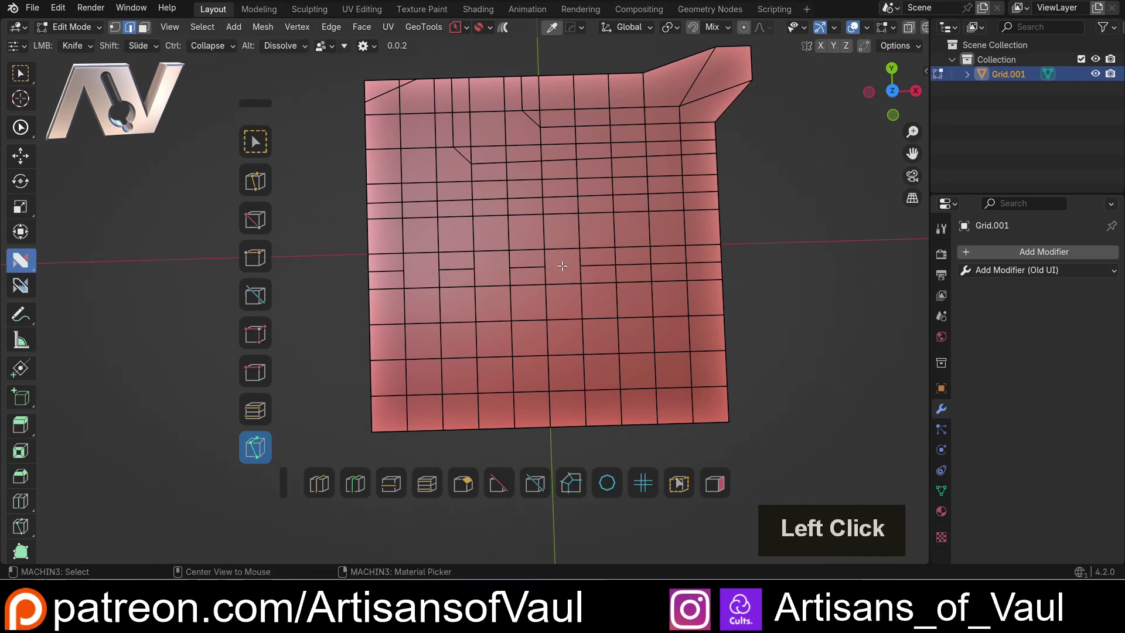
pyautogui.keyDown('alt'); pyautogui.click(623, 260); pyautogui.keyUp('alt')
pyautogui.keyDown('alt'); pyautogui.click(694, 261); pyautogui.keyUp('alt')
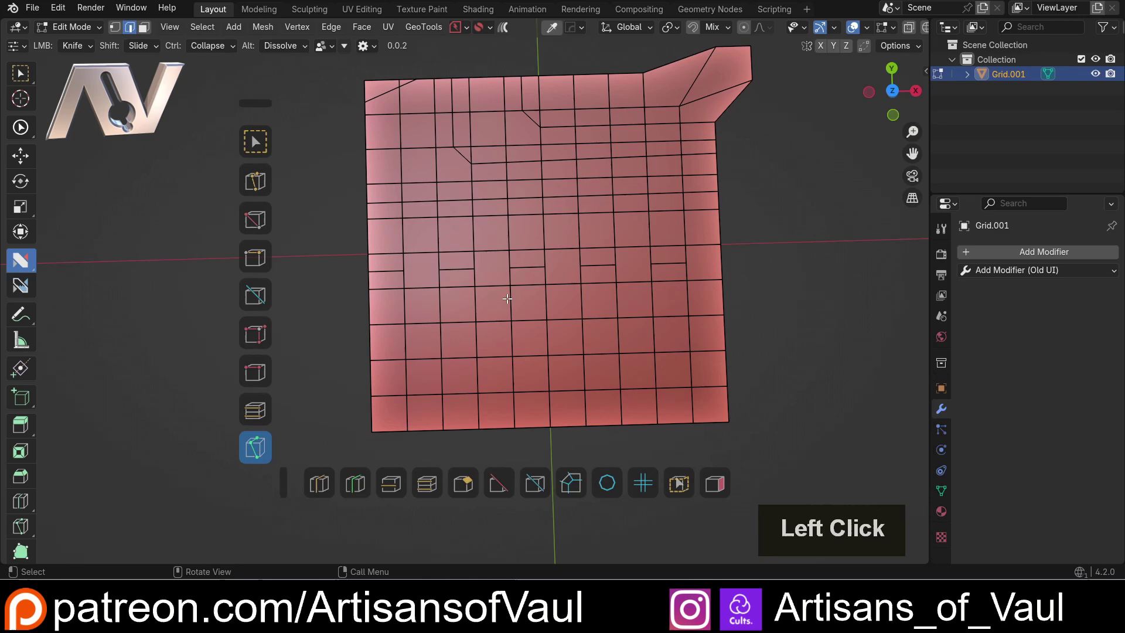
pyautogui.press('alt')
pyautogui.click(469, 148)
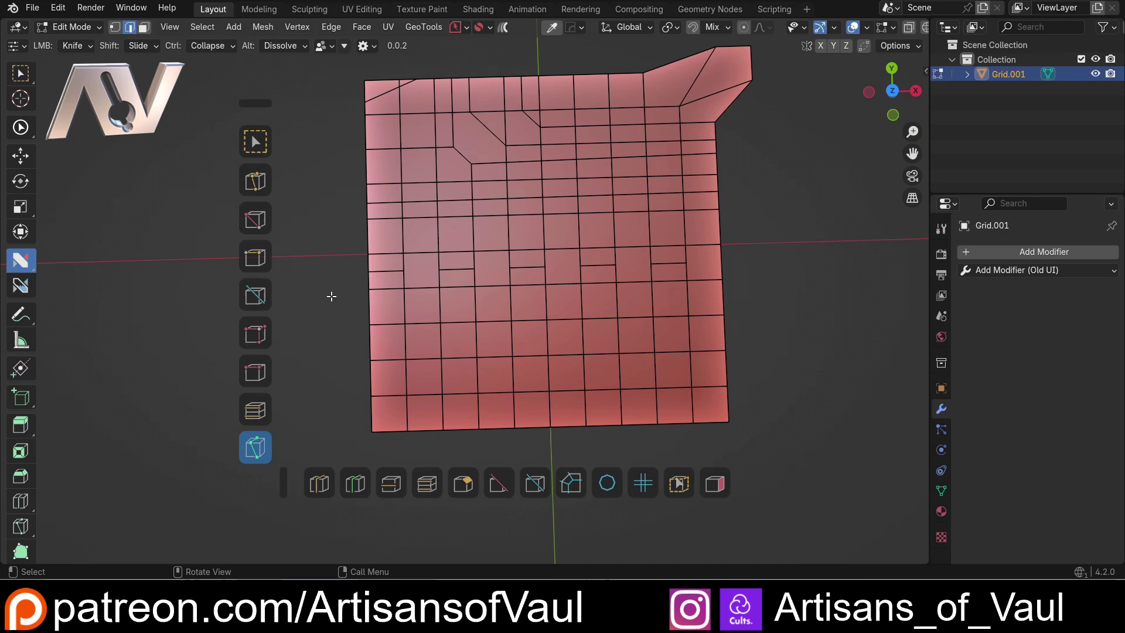
# Set nSolve's Ctrl action to Knife and cancel the accidentally started cut.
pyautogui.click(295, 50)
pyautogui.moveTo(200, 48)
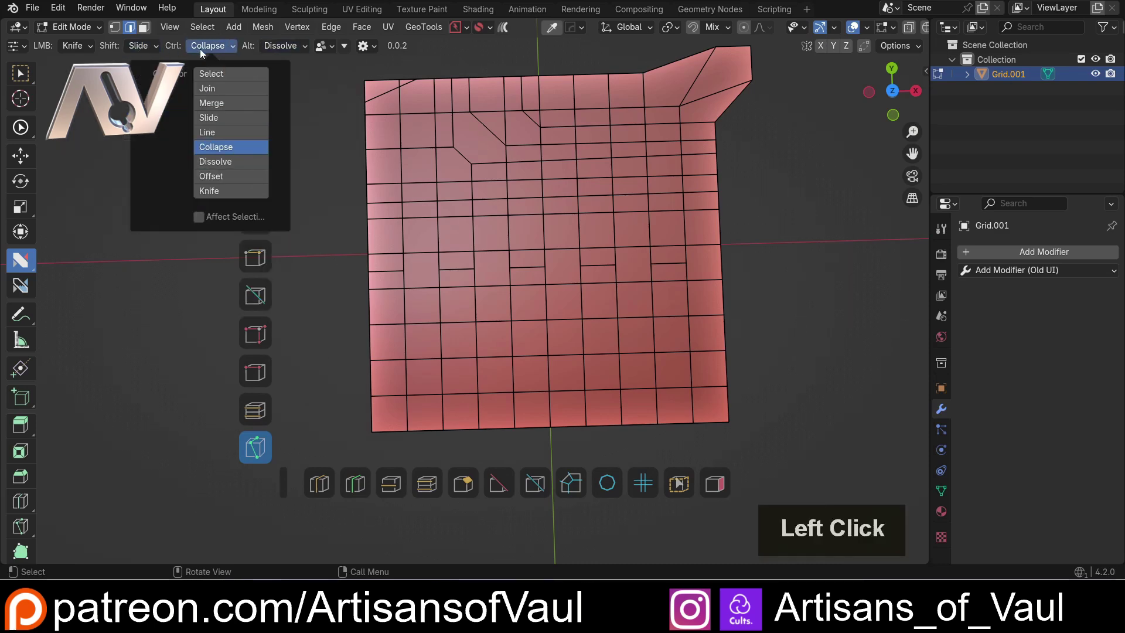
pyautogui.click(207, 190)
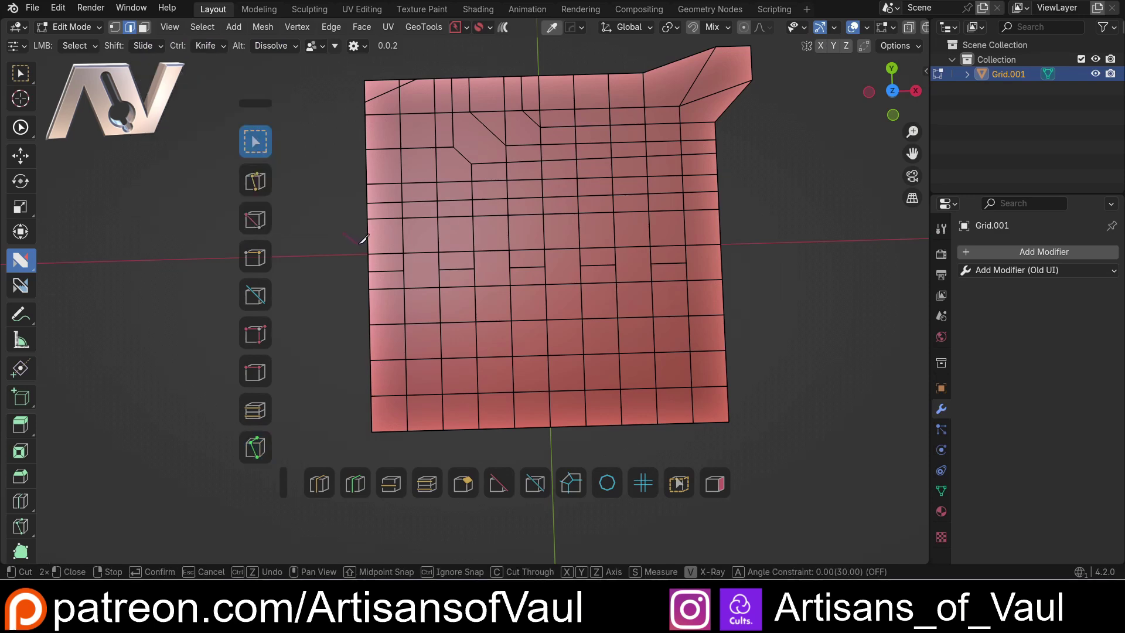
pyautogui.press('Escape')
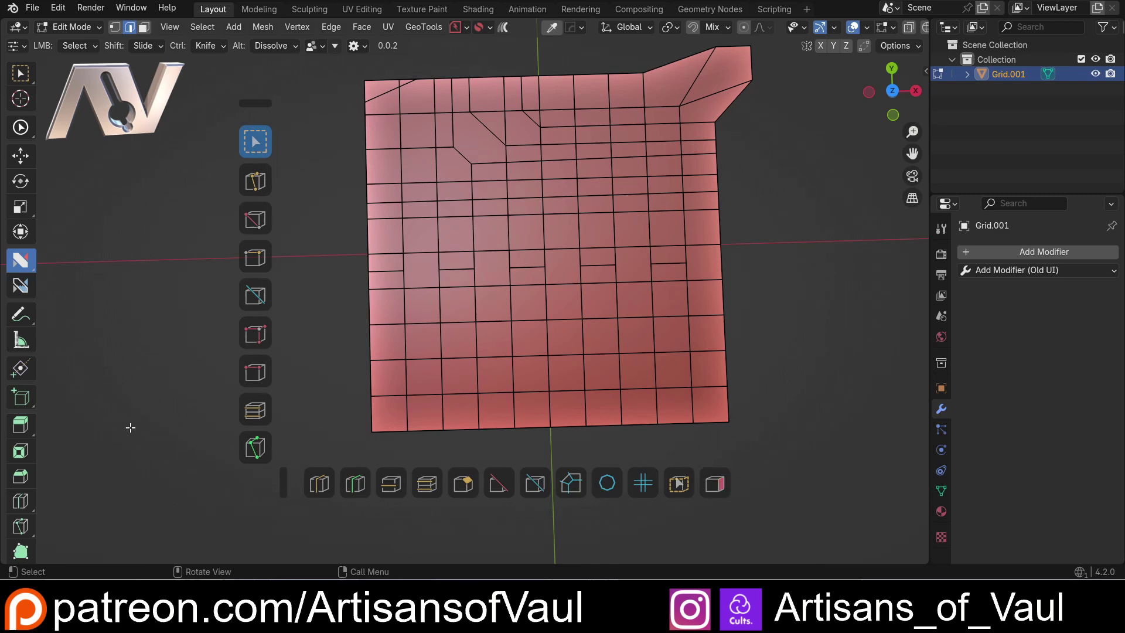
pyautogui.moveTo(304, 364)
pyautogui.mouseDown(button='middle')
pyautogui.moveTo(326, 359)
pyautogui.moveTo(306, 359)
pyautogui.moveTo(317, 363)
pyautogui.mouseUp(button='middle')
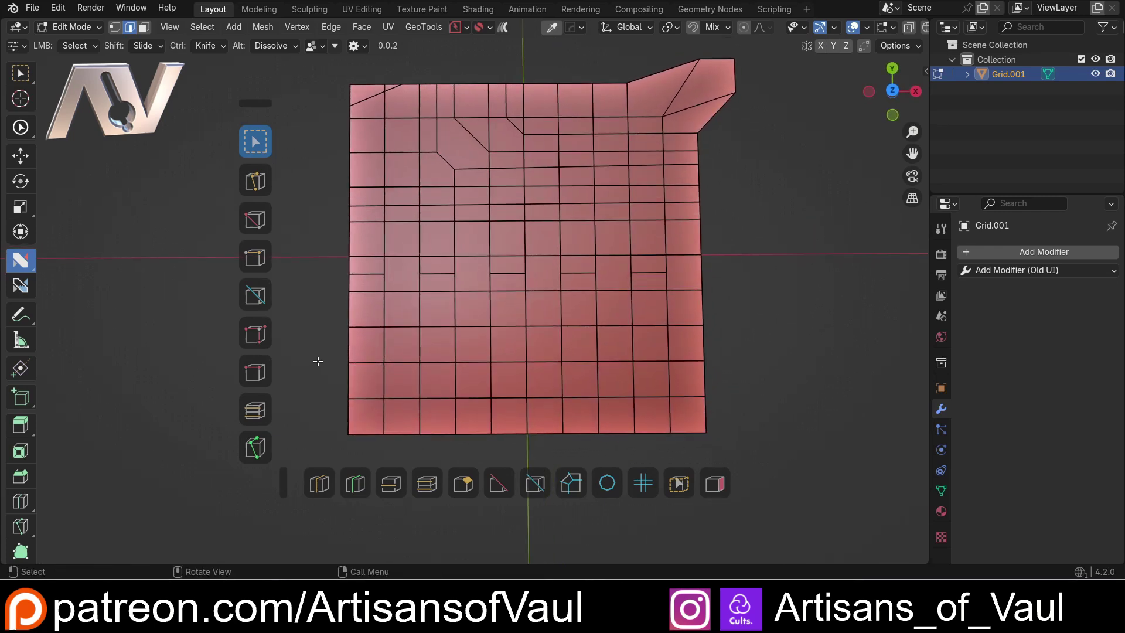